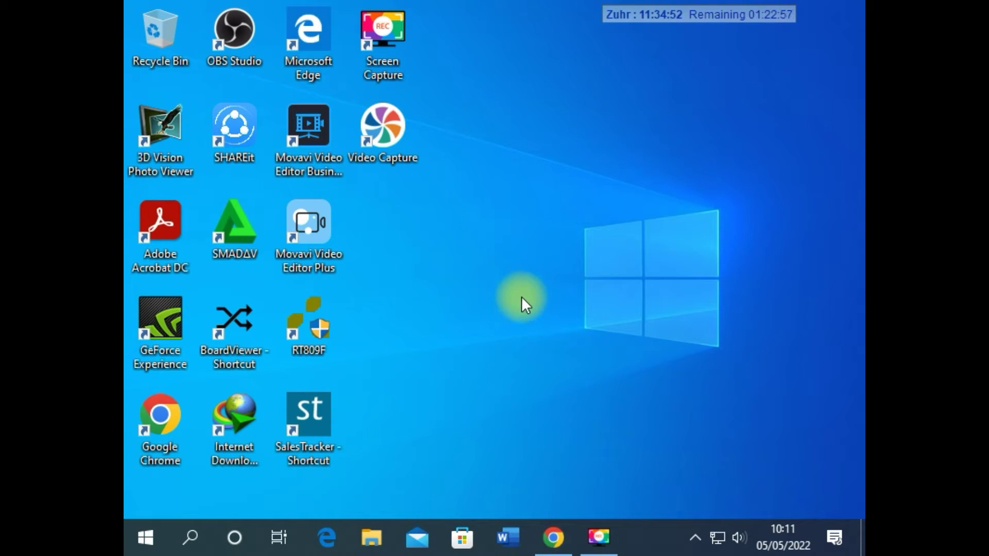
pyautogui.click(188, 537)
pyautogui.click(188, 537)
pyautogui.click(140, 538)
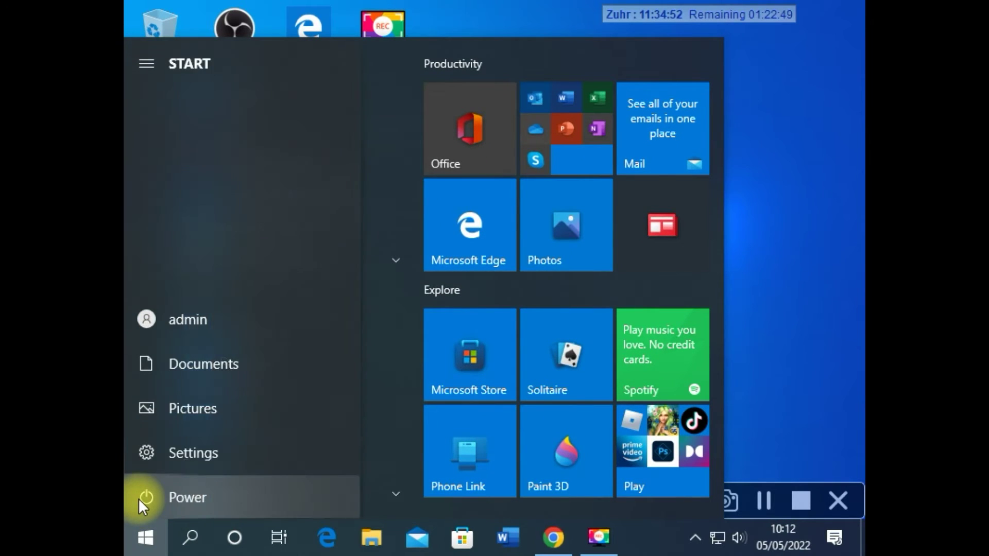
pyautogui.click(140, 538)
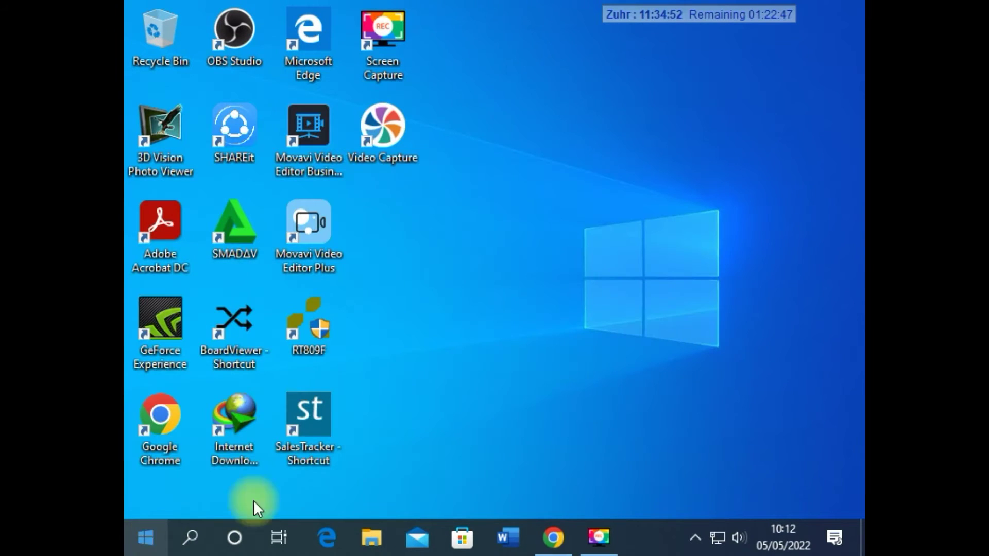
pyautogui.rightClick(147, 539)
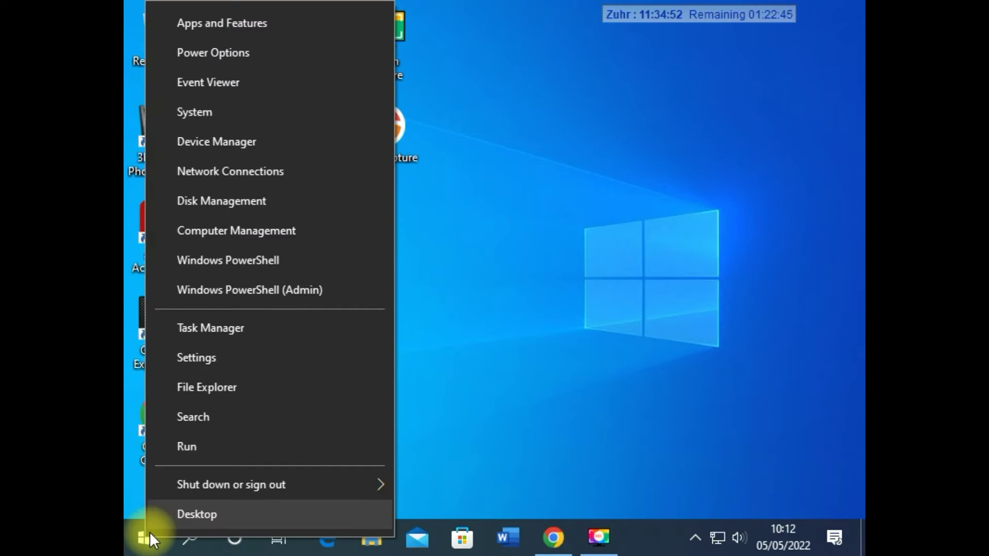
pyautogui.click(254, 412)
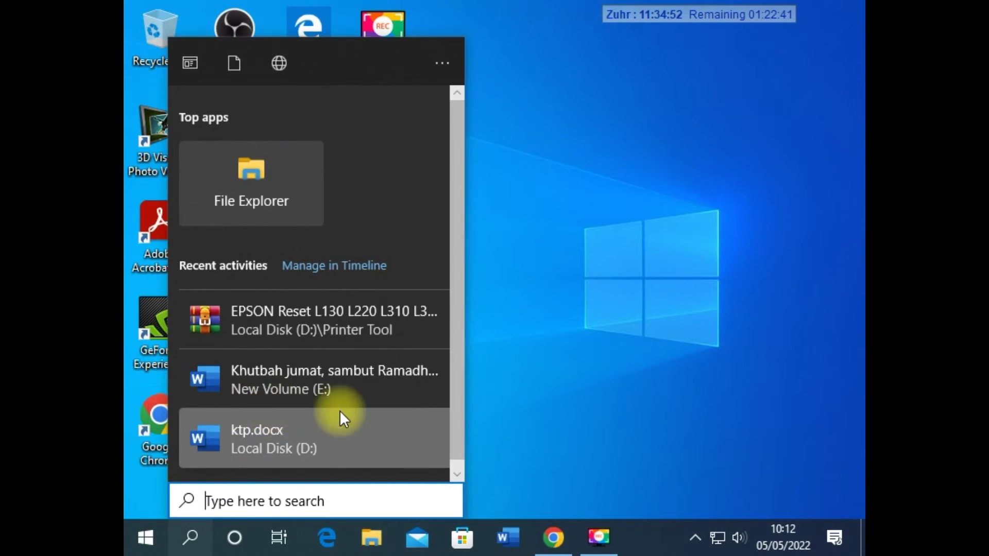
pyautogui.click(668, 308)
# Search Windows for "gpedit" and open the Edit group policy result.
pyautogui.click(189, 537)
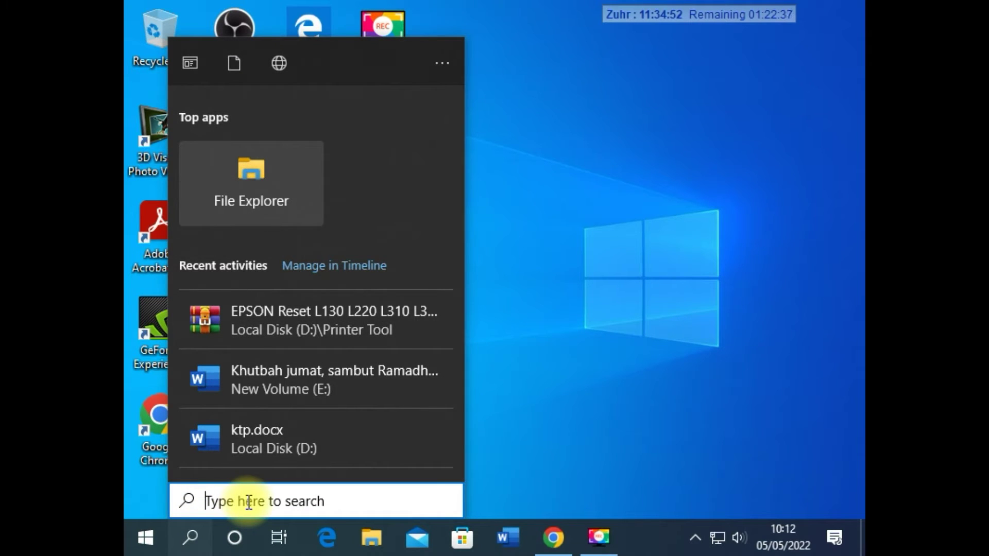
pyautogui.write('gped')
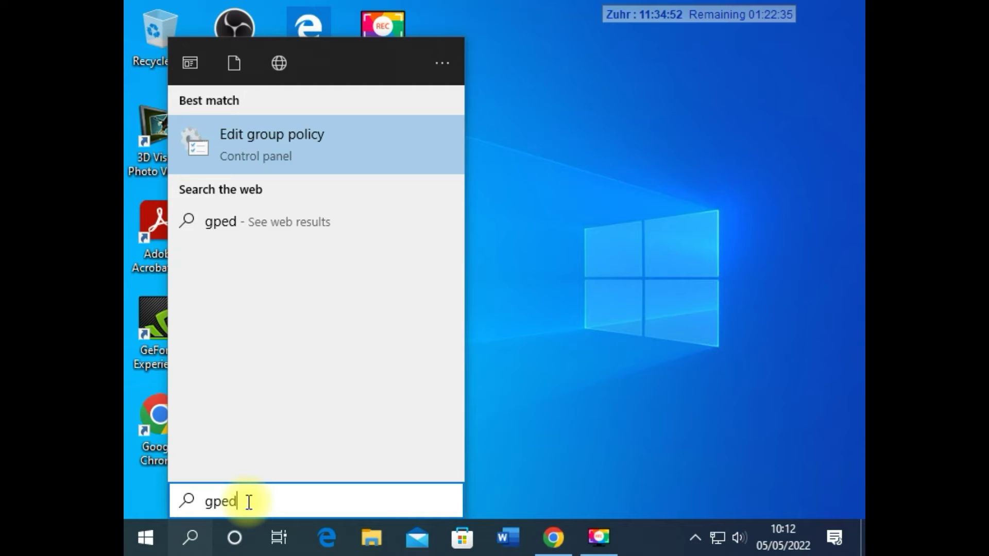
pyautogui.write('it')
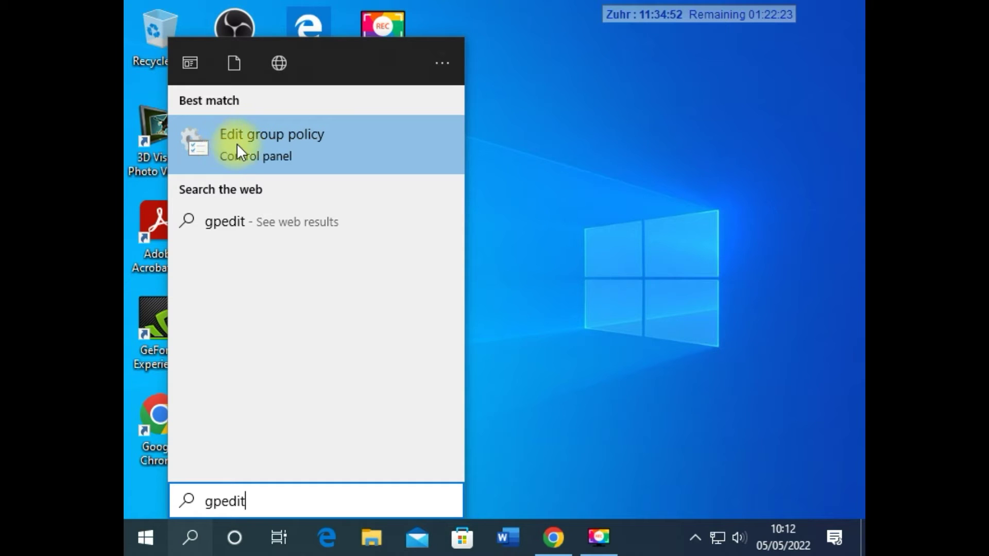
pyautogui.click(252, 143)
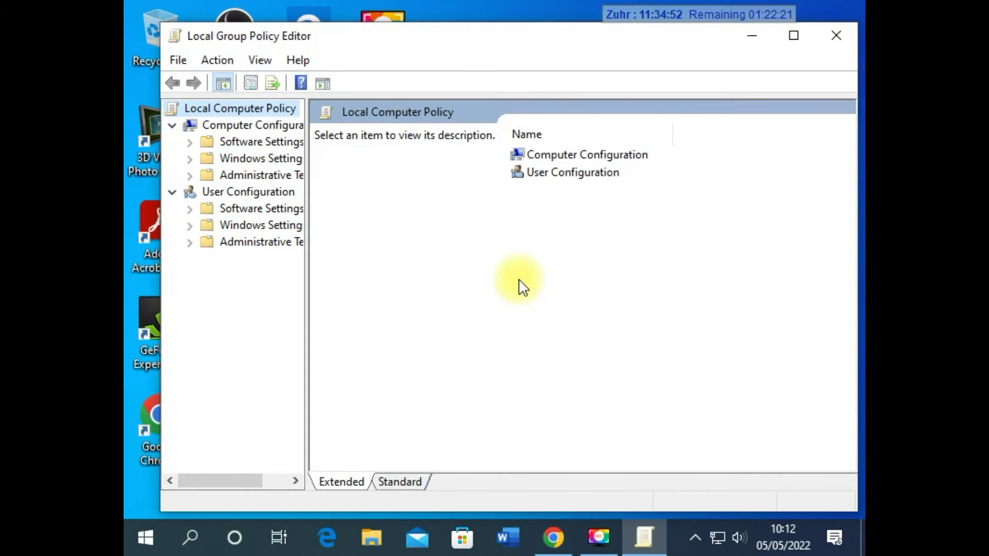
# Widen the policy tree and open the Windows Update folder under Computer Configuration, Administrative Templates, Windows Components.
pyautogui.moveTo(499, 41); pyautogui.dragTo(478, 30)
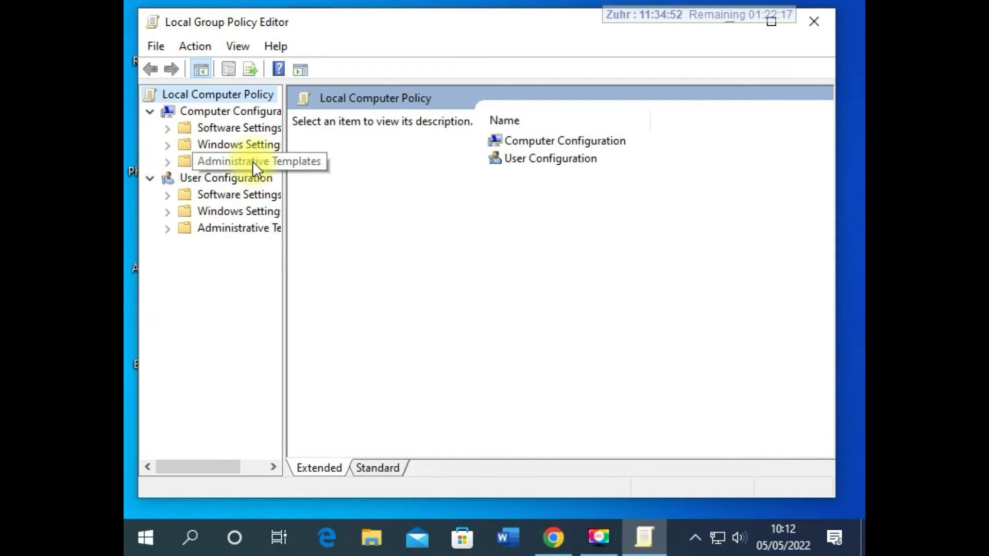
pyautogui.moveTo(285, 303); pyautogui.dragTo(380, 304)
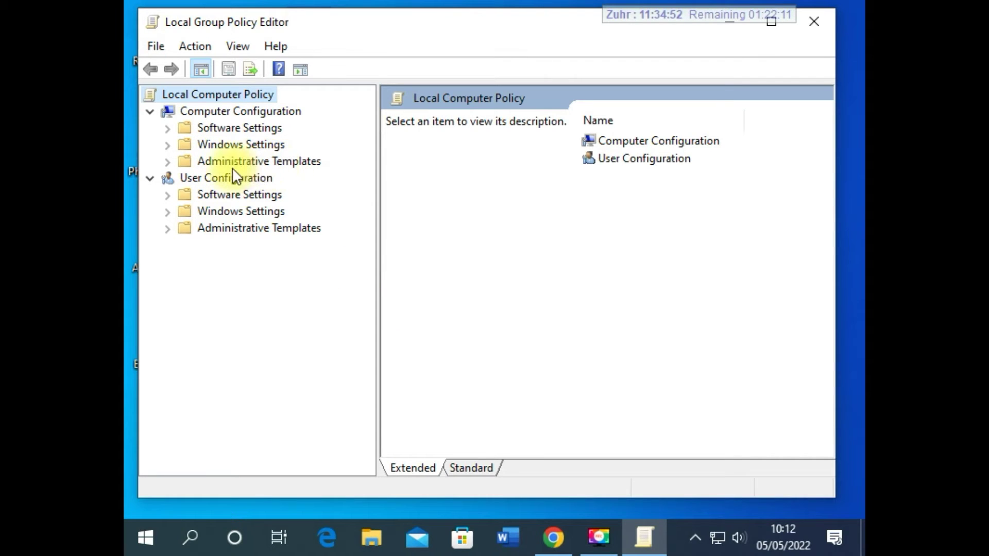
pyautogui.click(168, 161)
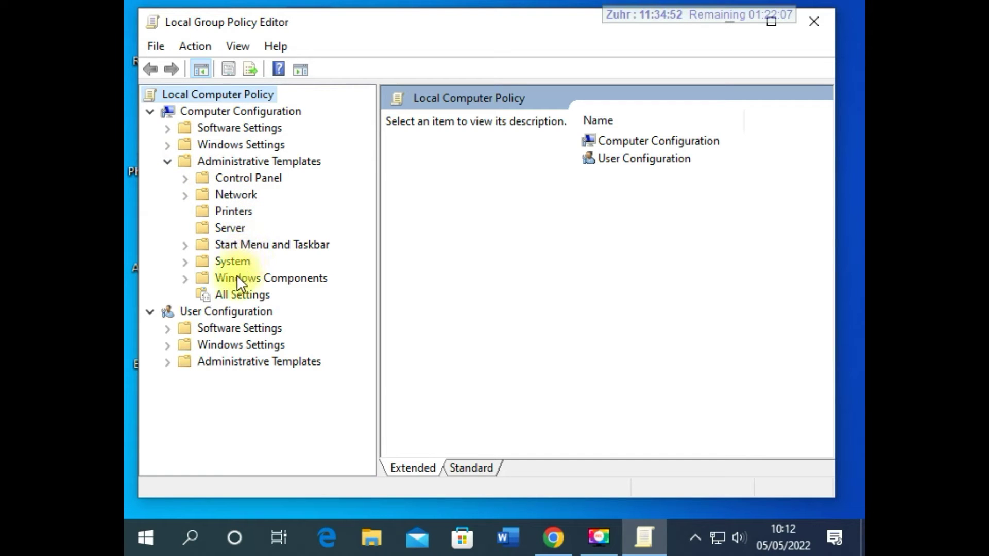
pyautogui.click(185, 278)
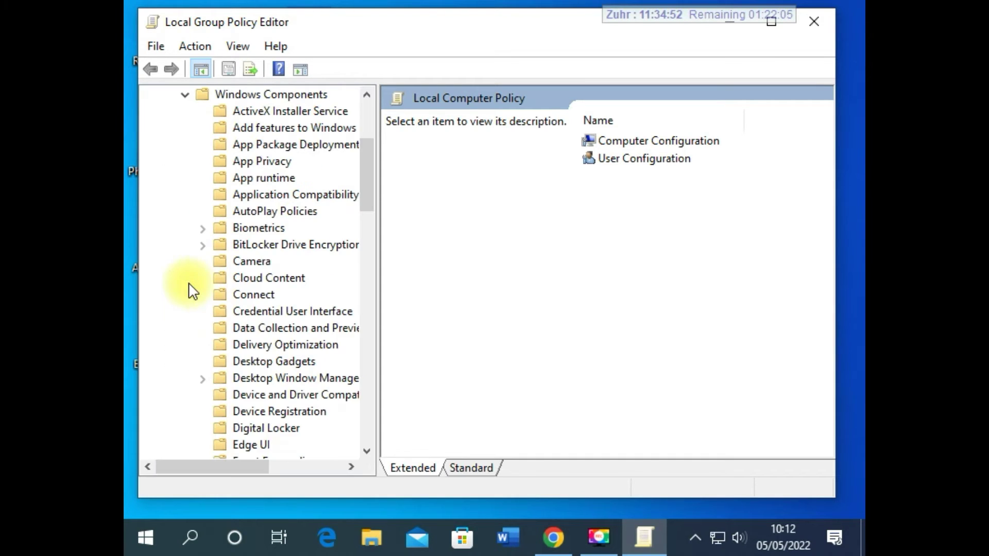
pyautogui.scroll(-10, 255, 267)
pyautogui.scroll(-14, 258, 261)
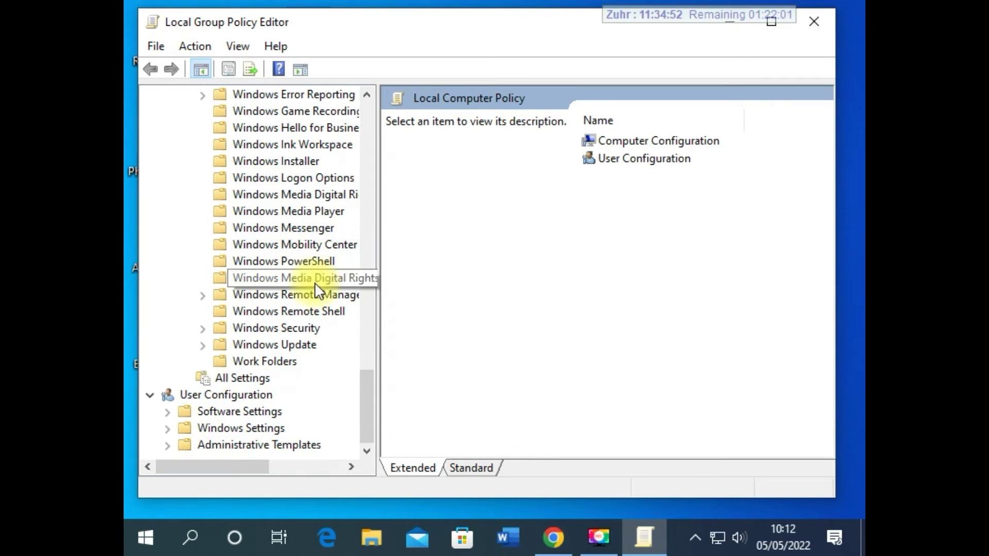
pyautogui.click(203, 344)
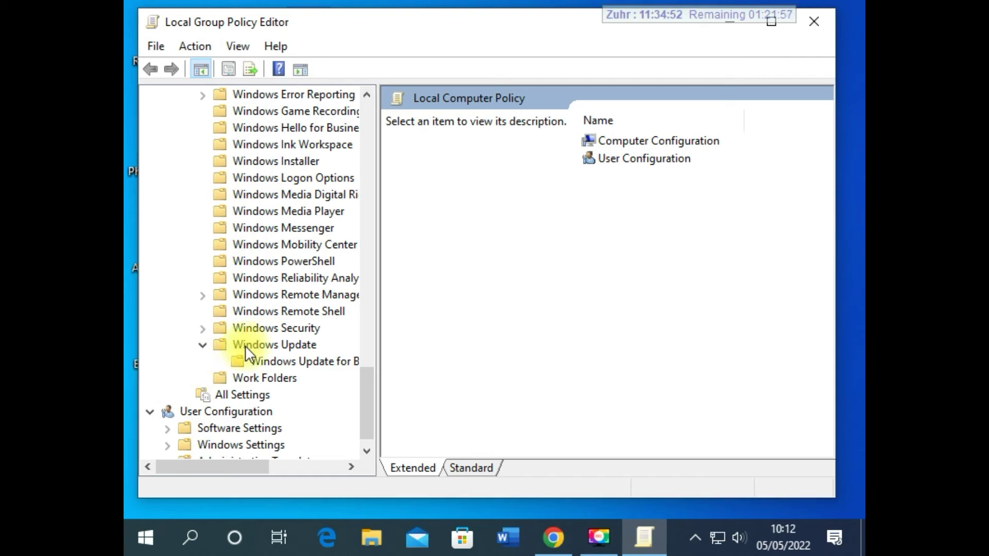
pyautogui.click(261, 345)
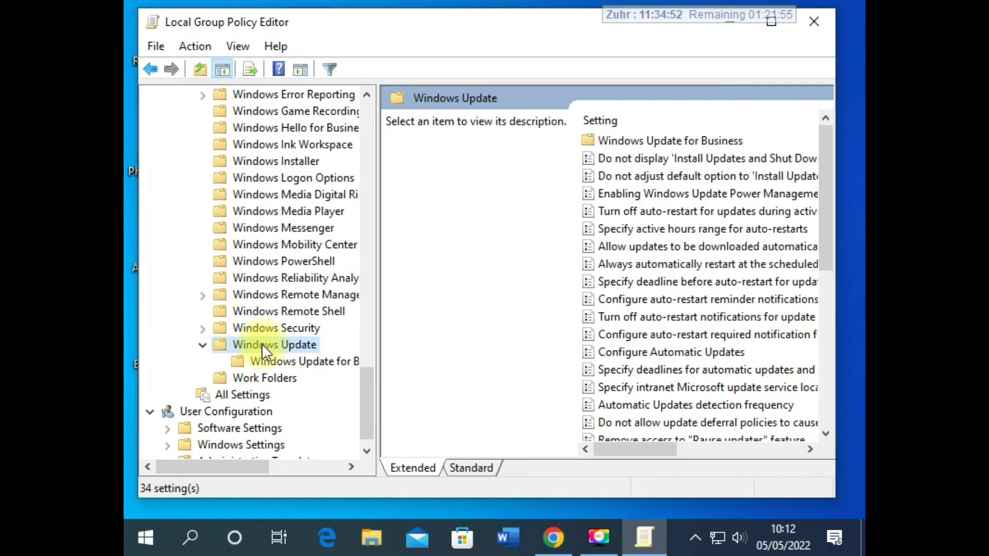
# Set the Configure Automatic Updates policy to Disabled and save the setting.
pyautogui.moveTo(633, 457)
pyautogui.mouseDown()
pyautogui.moveTo(653, 460)
pyautogui.moveTo(627, 459)
pyautogui.mouseUp()
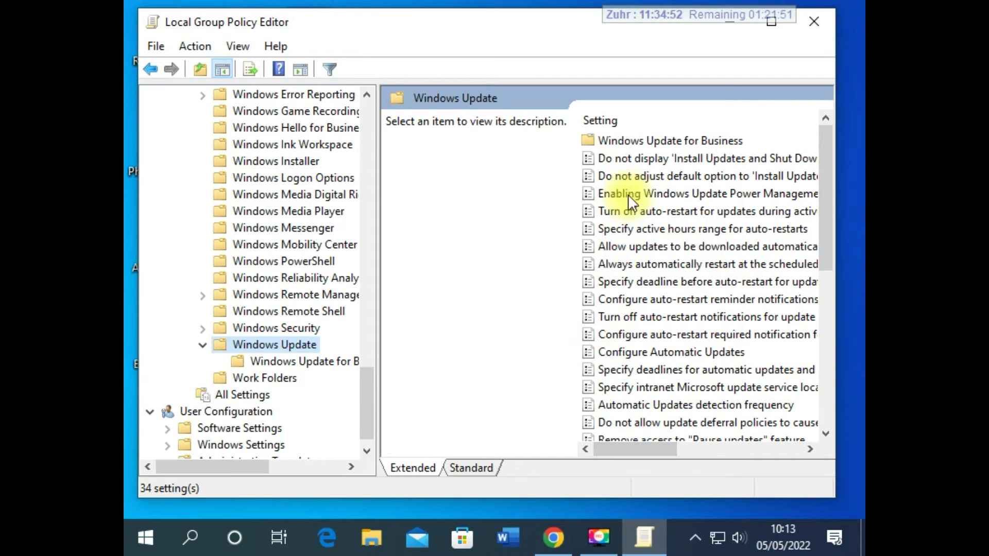
pyautogui.scroll(-1, 691, 229)
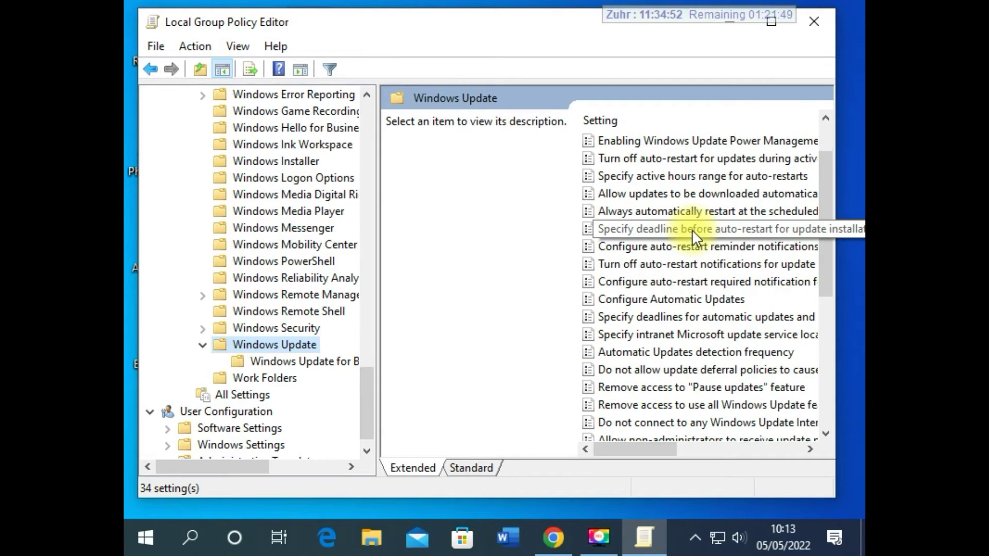
pyautogui.click(621, 300)
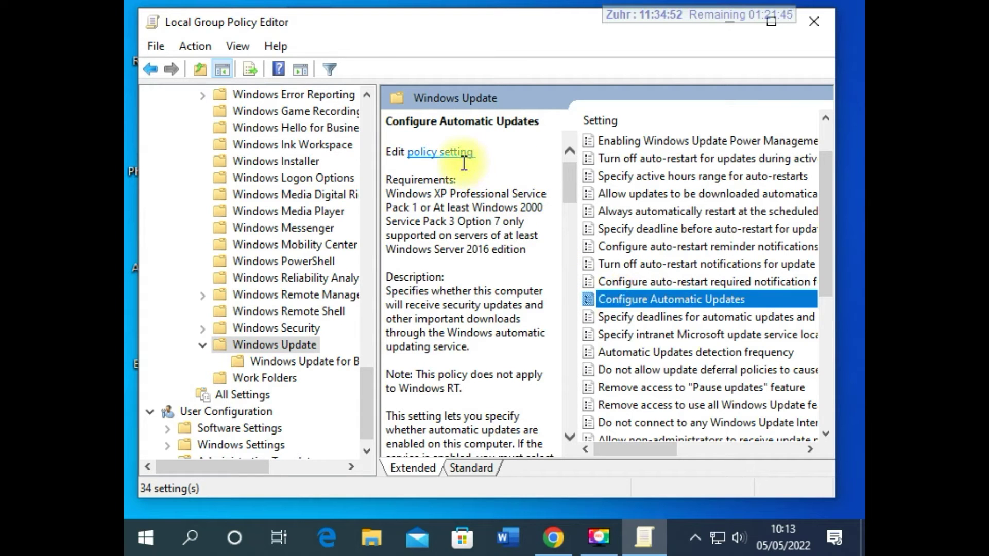
pyautogui.click(452, 153)
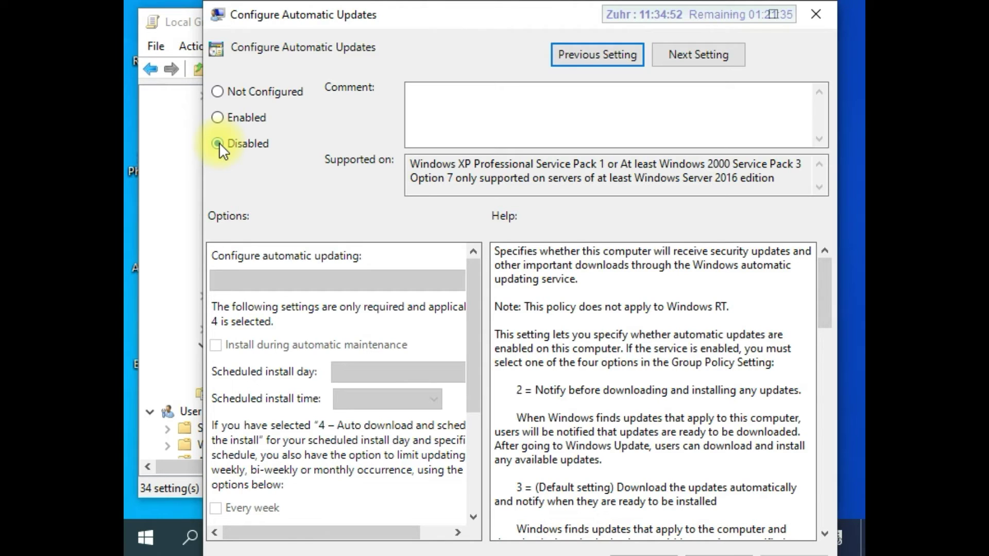
pyautogui.click(217, 92)
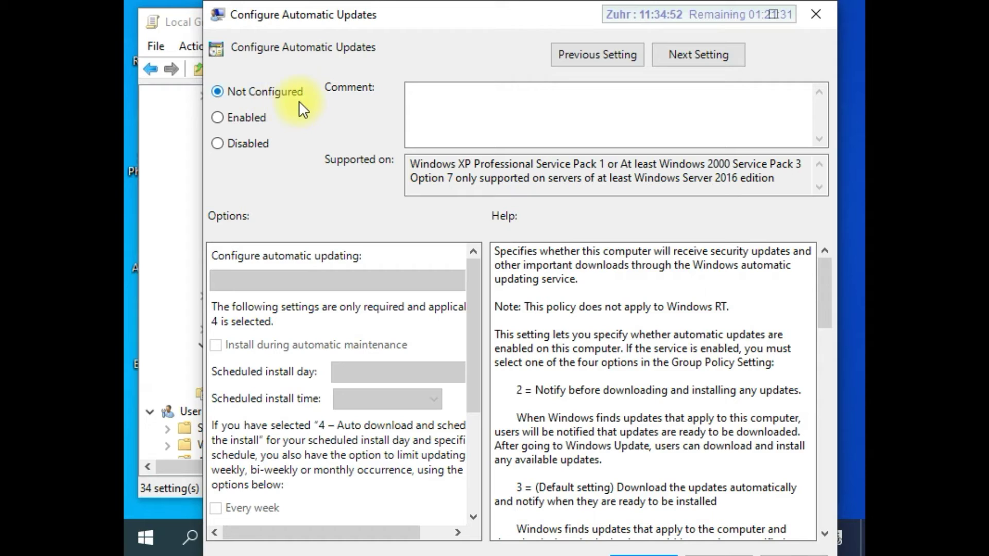
pyautogui.click(220, 144)
pyautogui.moveTo(433, 20); pyautogui.dragTo(351, 1)
pyautogui.moveTo(452, 26); pyautogui.dragTo(331, 5)
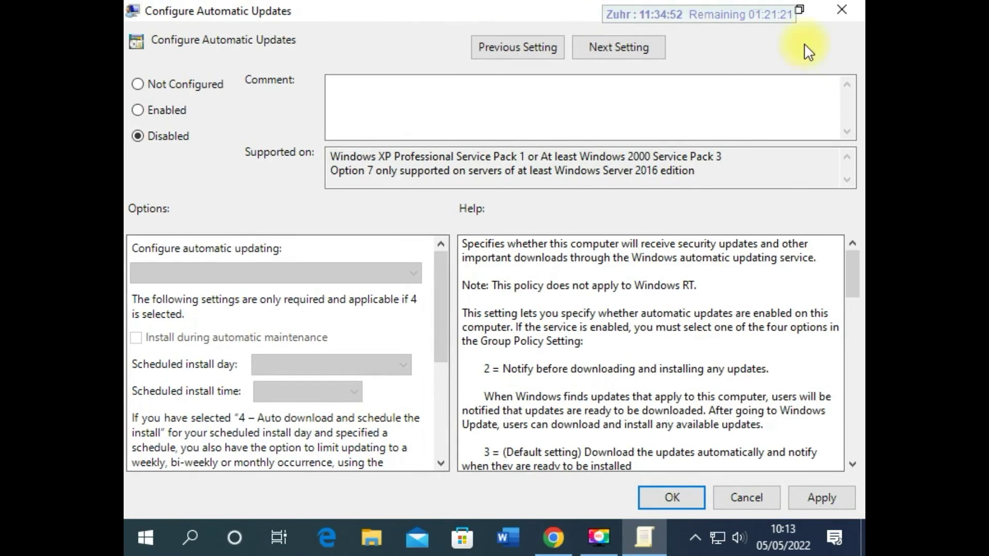
pyautogui.click(810, 8)
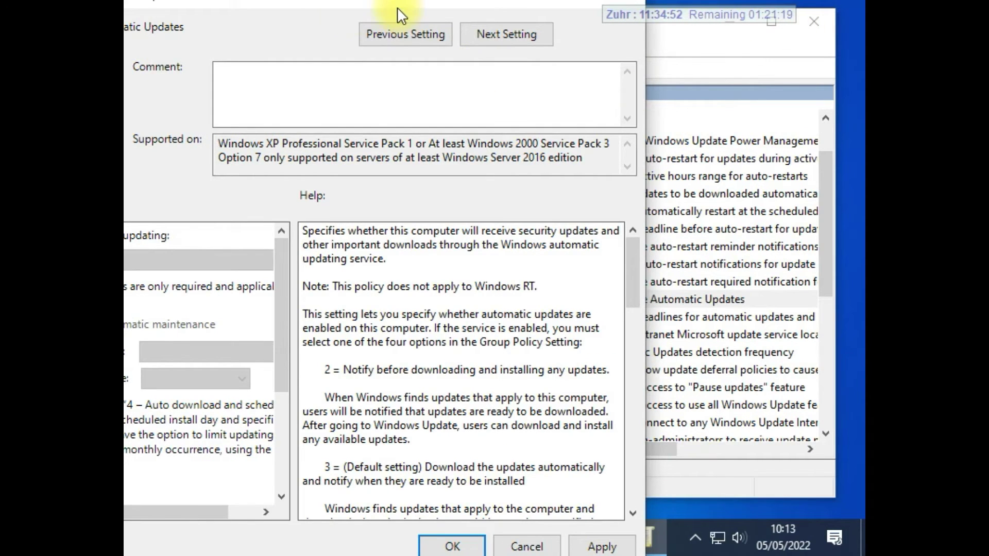
pyautogui.click(452, 546)
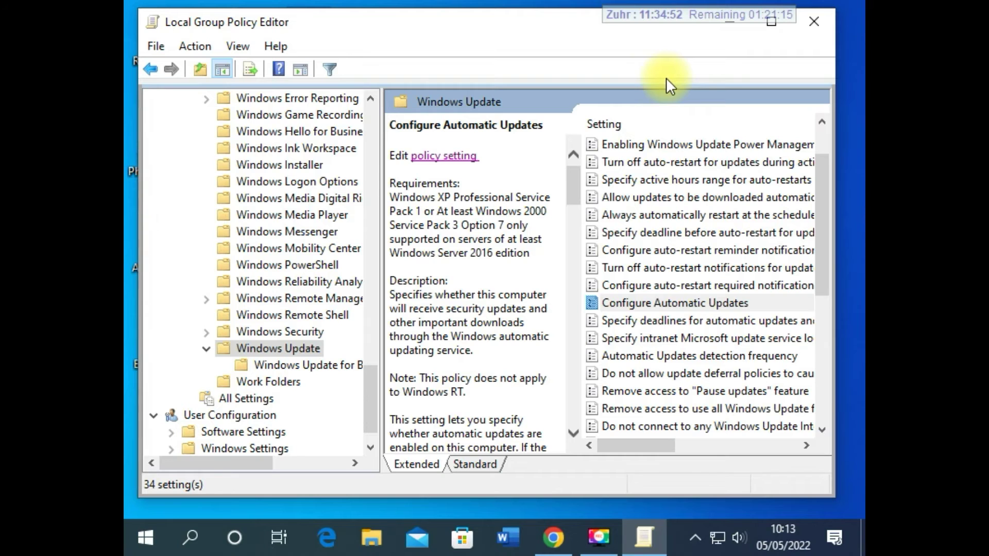
# Close the Local Group Policy Editor and return to the desktop.
pyautogui.click(816, 22)
pyautogui.rightClick(509, 229)
pyautogui.click(526, 285)
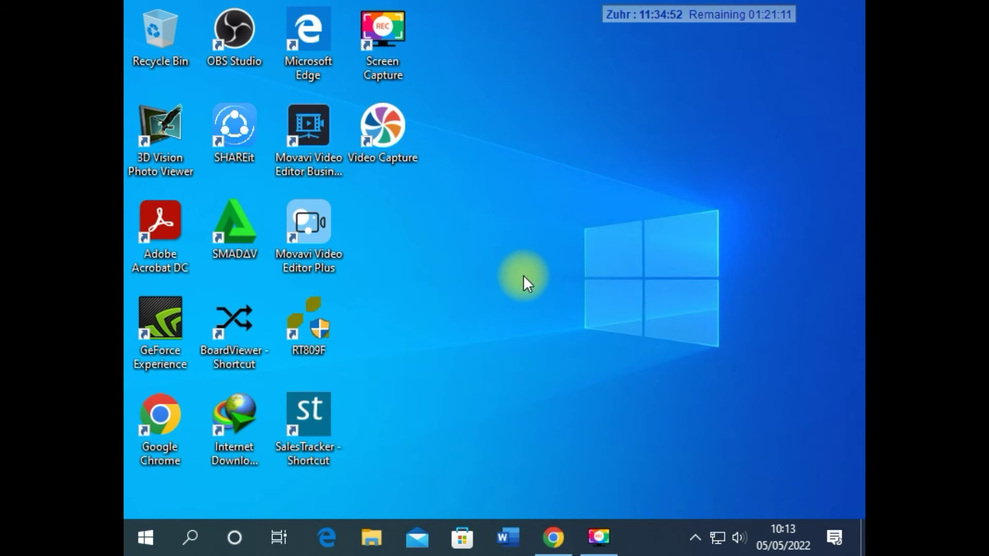